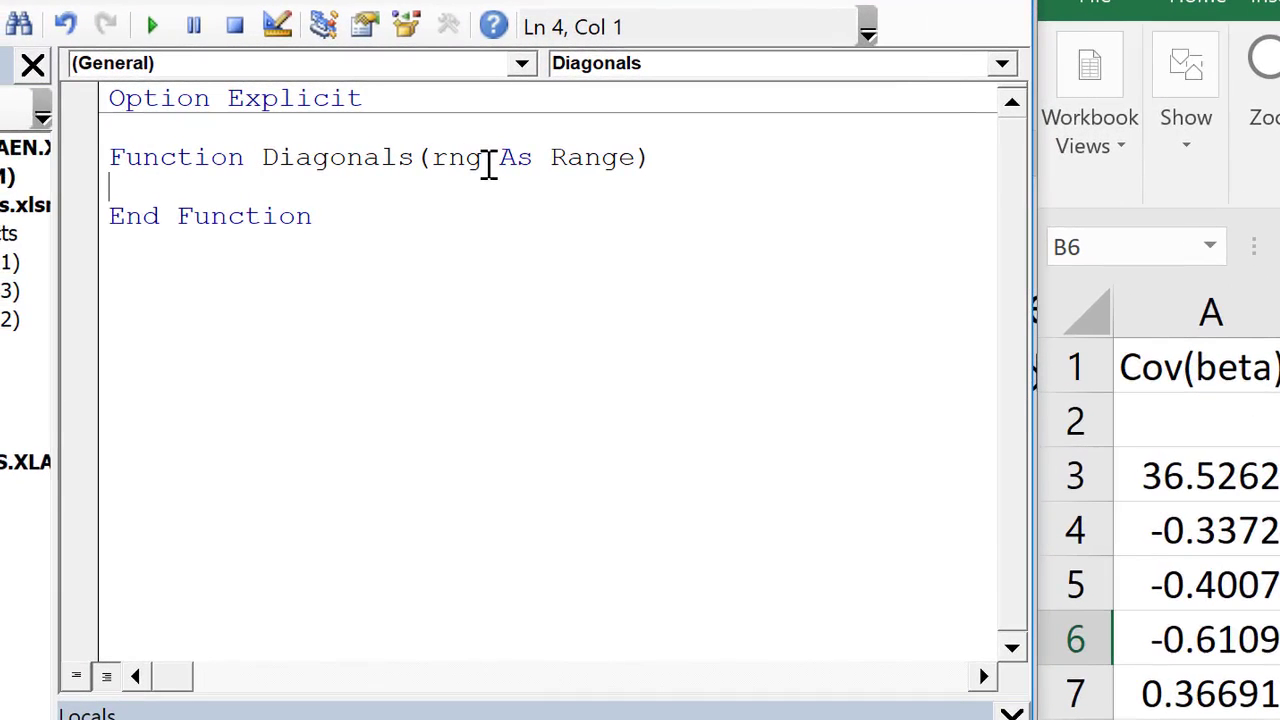
Step: Declare i and n as Integer, set n = rng.Rows.Count, and add an empty For i = 1 To n … Next i loop
{"action": "type", "text": "Dim i As Integer, n As Integer"}
{"action": "key", "text": "Return"}
{"action": "type", "text": "n = rng.Rows.Count"}
{"action": "key", "text": "Return"}
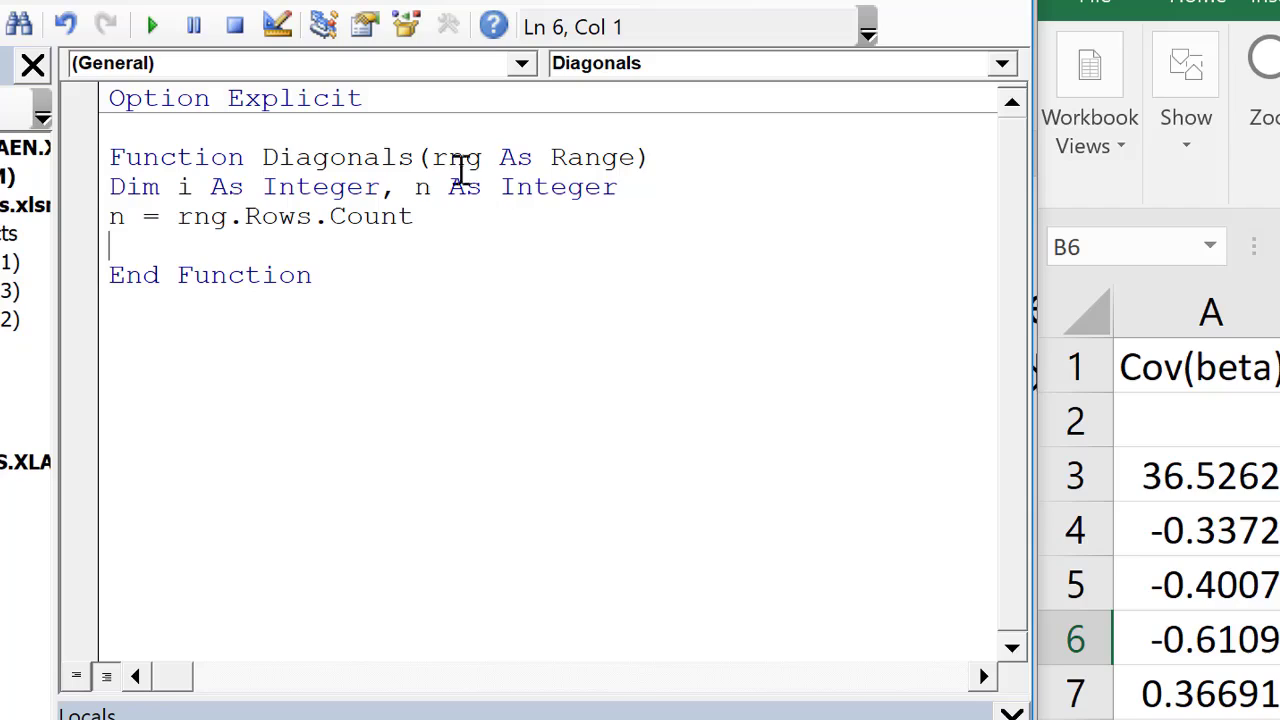
{"action": "type", "text": "For i = 1 To n  Next i"}
{"action": "key", "text": "Up"}
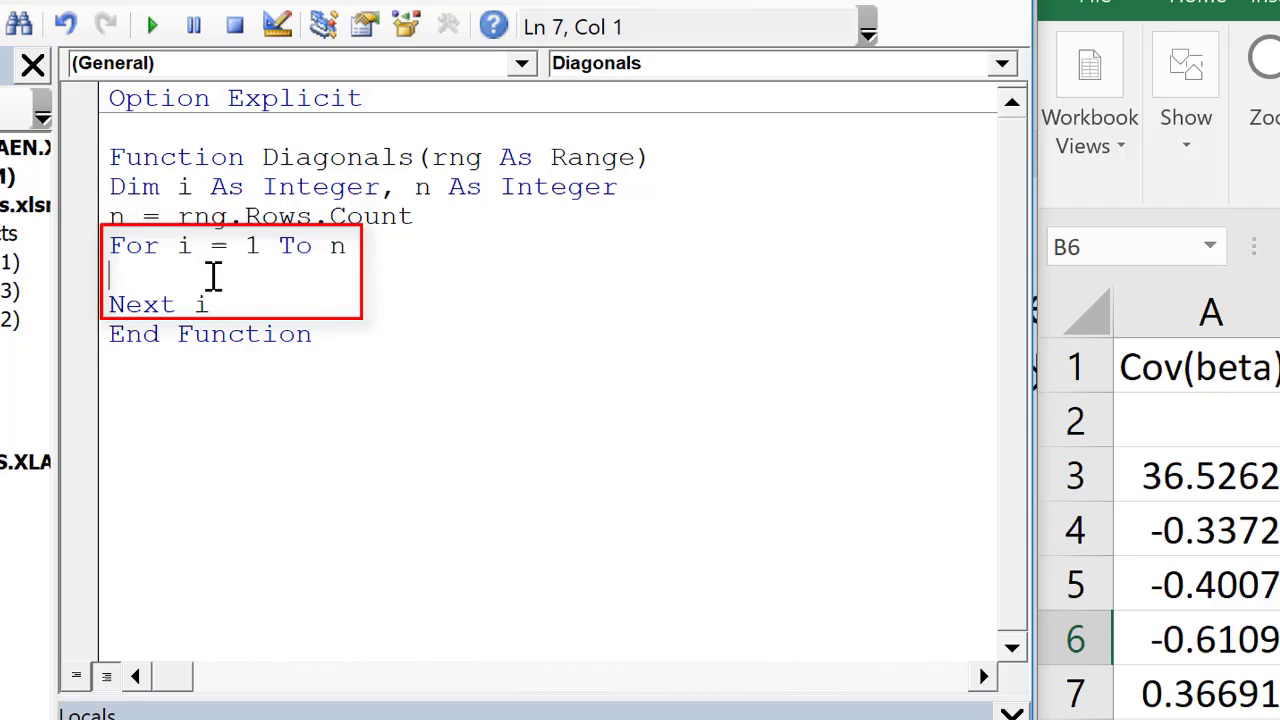
Step: Insert a blank line between the row-count line and the For loop
{"action": "key", "text": "Up"}
{"action": "key", "text": "Up"}
{"action": "key", "text": "End"}
{"action": "key", "text": "Return"}
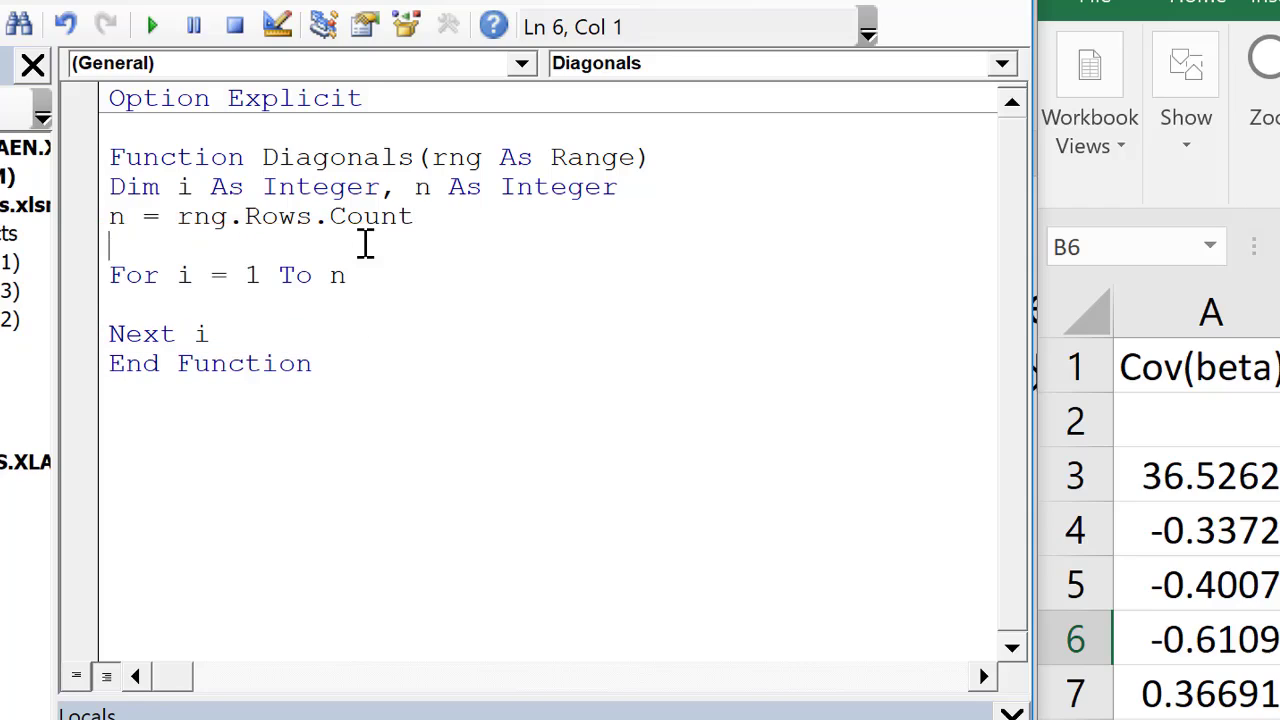
{"action": "type", "text": "A"}
{"action": "key", "text": "BackSpace"}
Step: Declare the dynamic array Dim D() below the integer declarations
{"action": "left_click", "coordinate": [651, 196]}
{"action": "key", "text": "Return"}
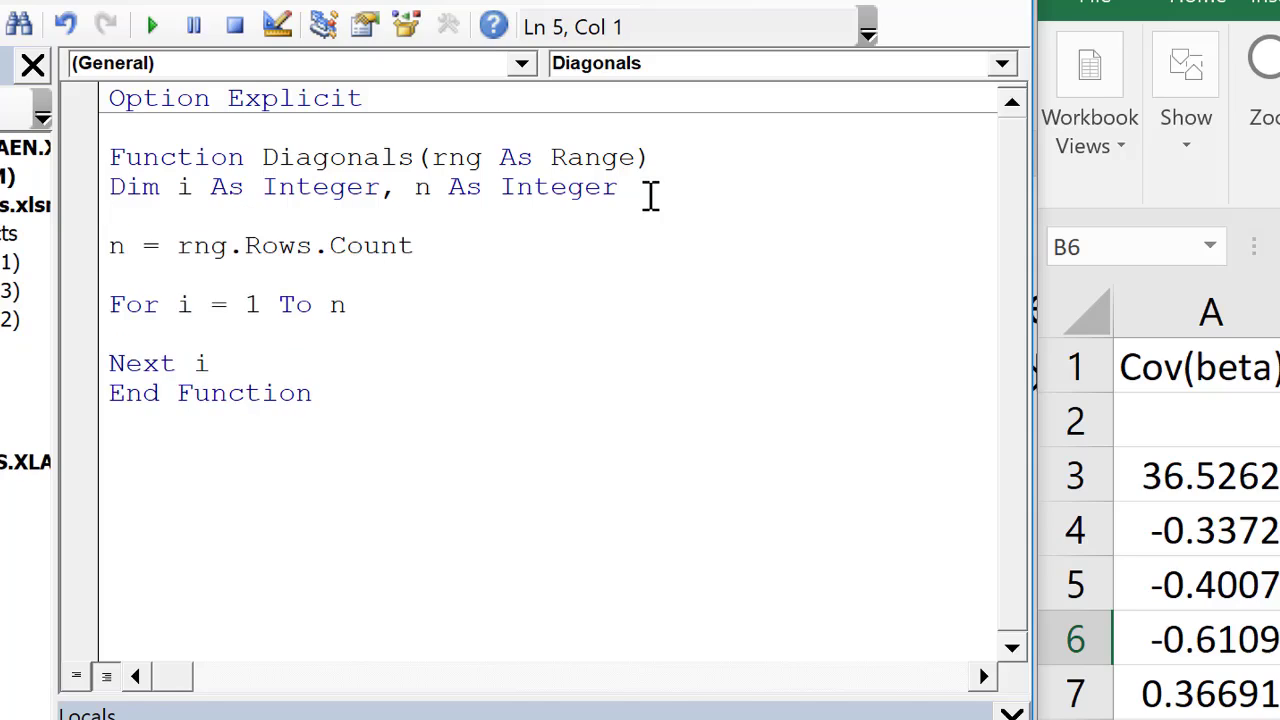
{"action": "type", "text": "D "}
{"action": "type", "text": "="}
{"action": "key", "text": "BackSpace"}
{"action": "key", "text": "BackSpace"}
{"action": "type", "text": "im D()"}
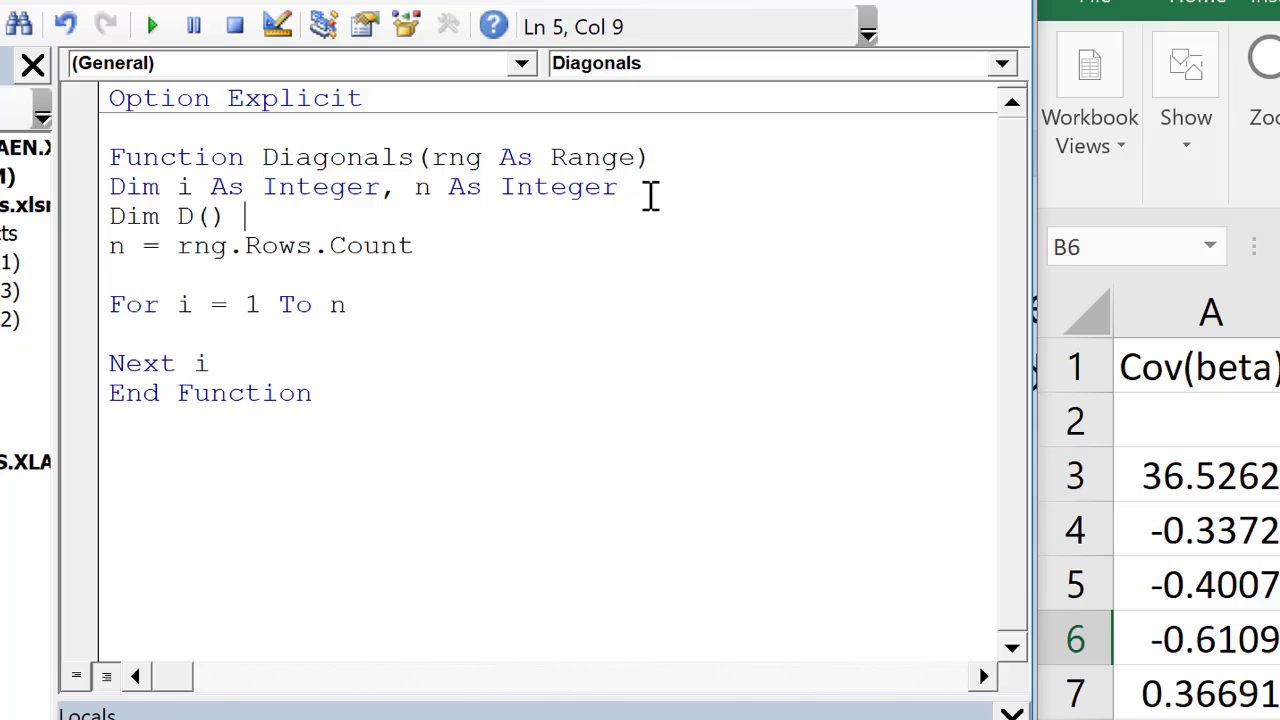
{"action": "key", "text": "BackSpace"}
{"action": "key", "text": "Return"}
{"action": "key", "text": "BackSpace"}
Step: Add ReDim D(n,1) above the For line and indent the empty loop body
{"action": "left_click", "coordinate": [313, 305]}
{"action": "left_click", "coordinate": [313, 275]}
{"action": "type", "text": "ReDim D(n,1)"}
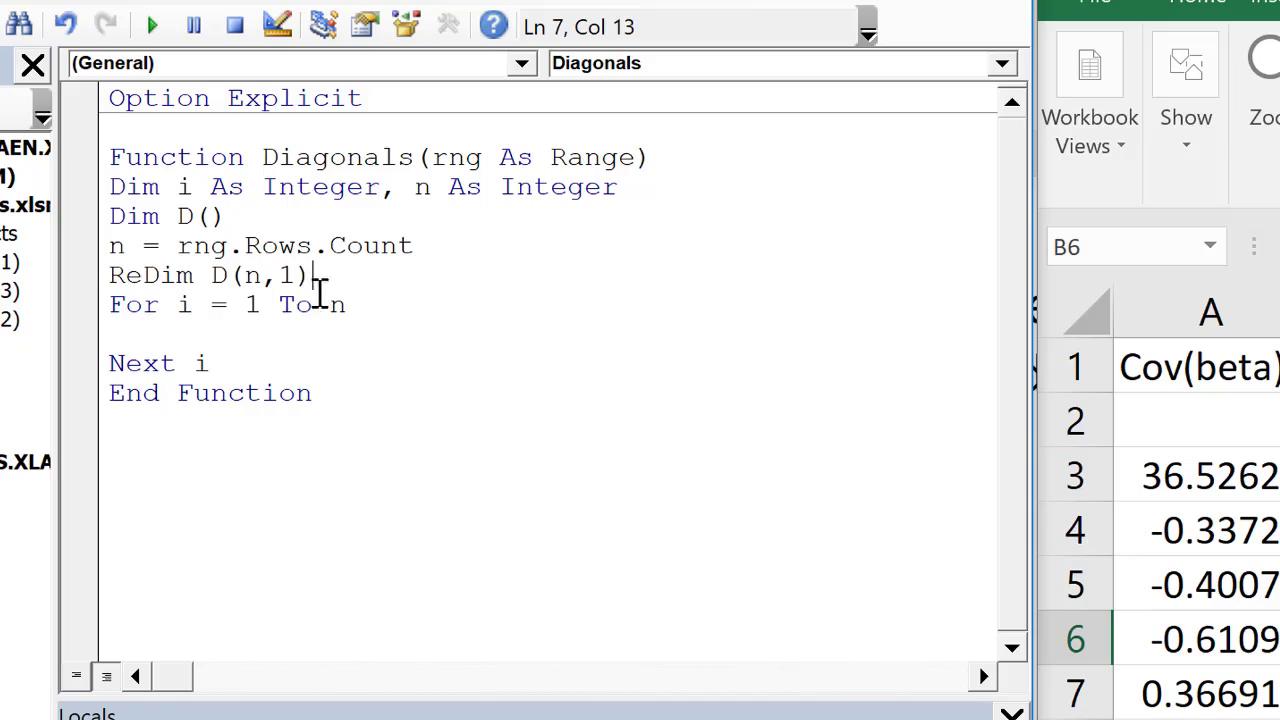
{"action": "left_click", "coordinate": [231, 336]}
{"action": "key", "text": "Tab"}
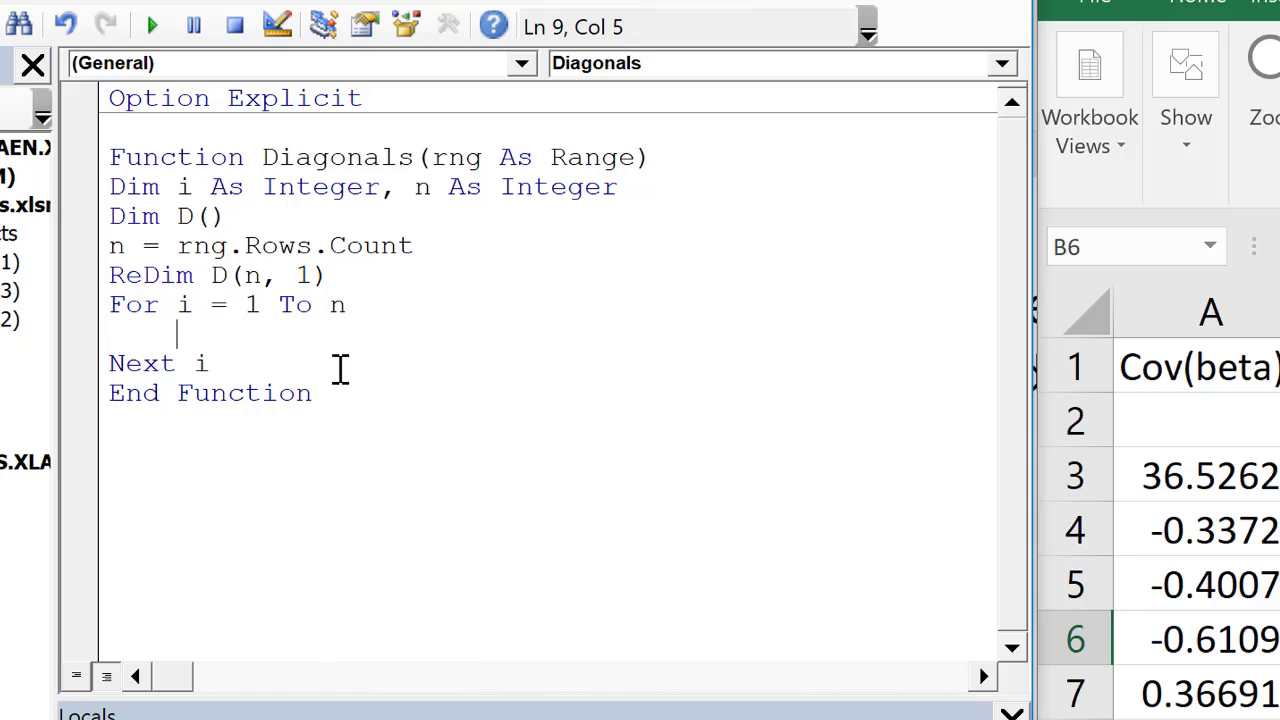
Step: Fill D(i,1) with rng.Cells(i,i) inside the loop and add Diagonals = D after Next i
{"action": "type", "text": "D(i,1) = rng.Cells(i,i)"}
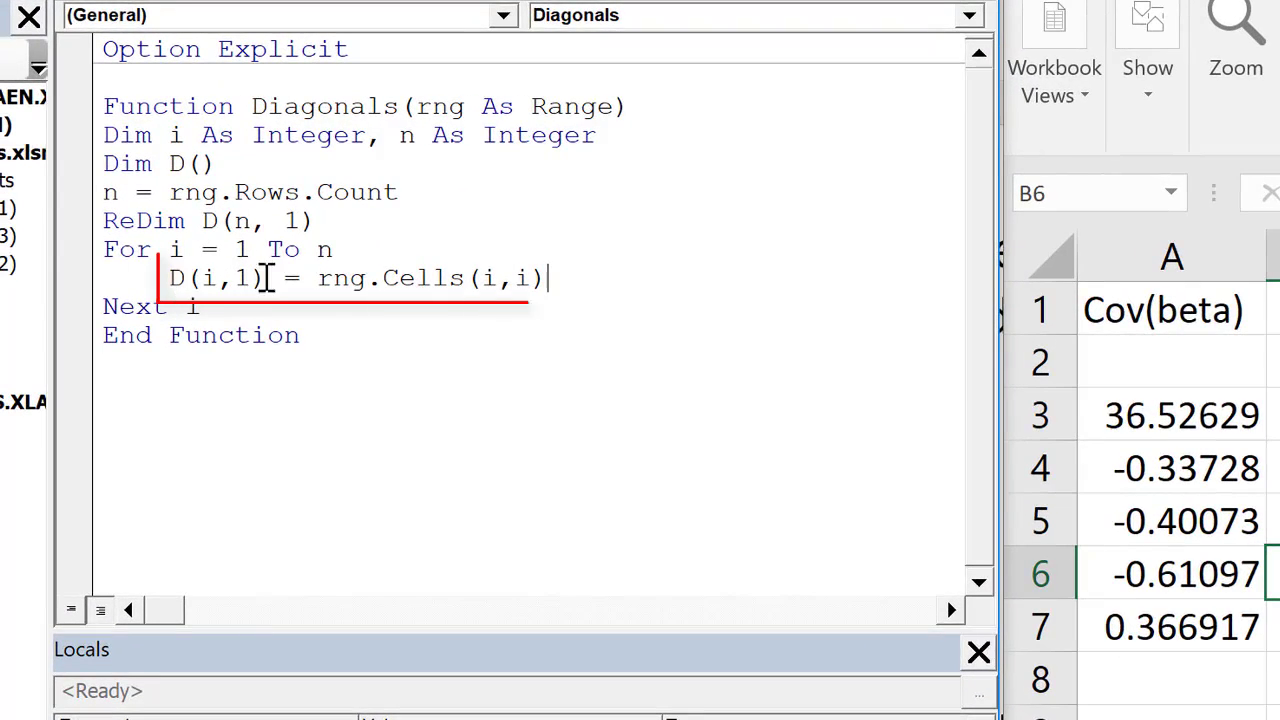
{"action": "left_click", "coordinate": [270, 312]}
{"action": "key", "text": "Return"}
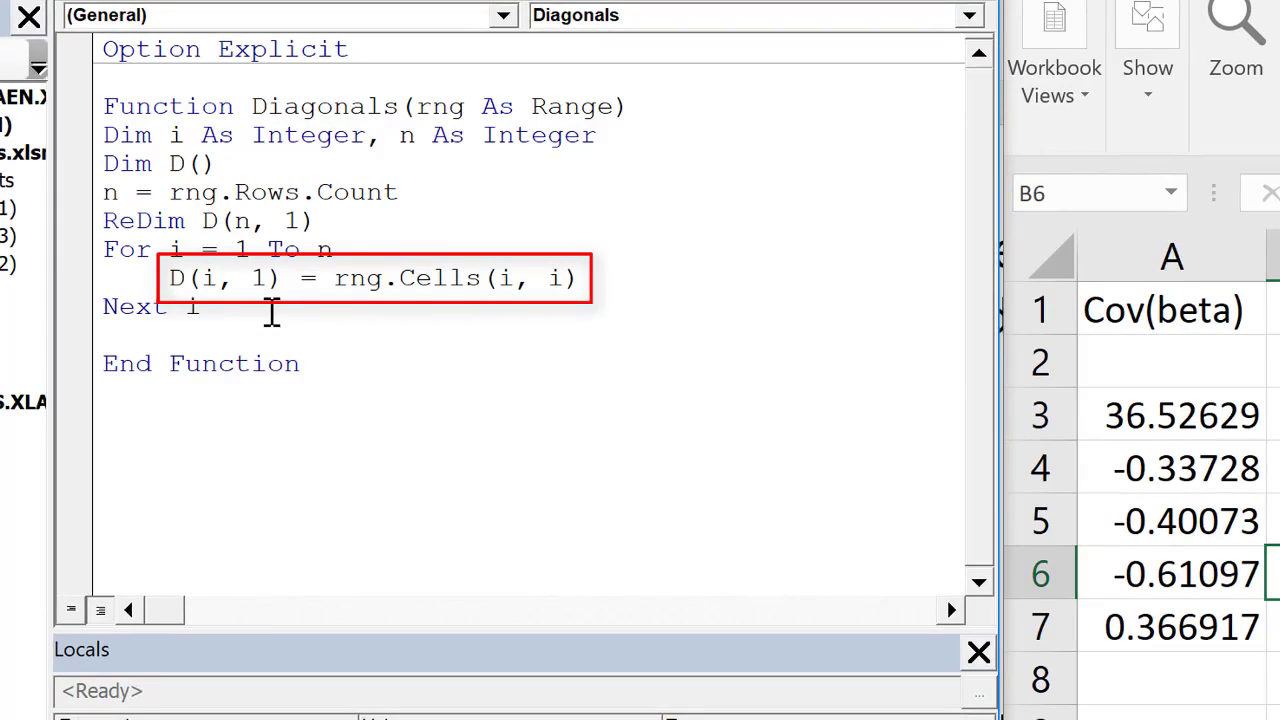
{"action": "type", "text": "Diagonals = D"}
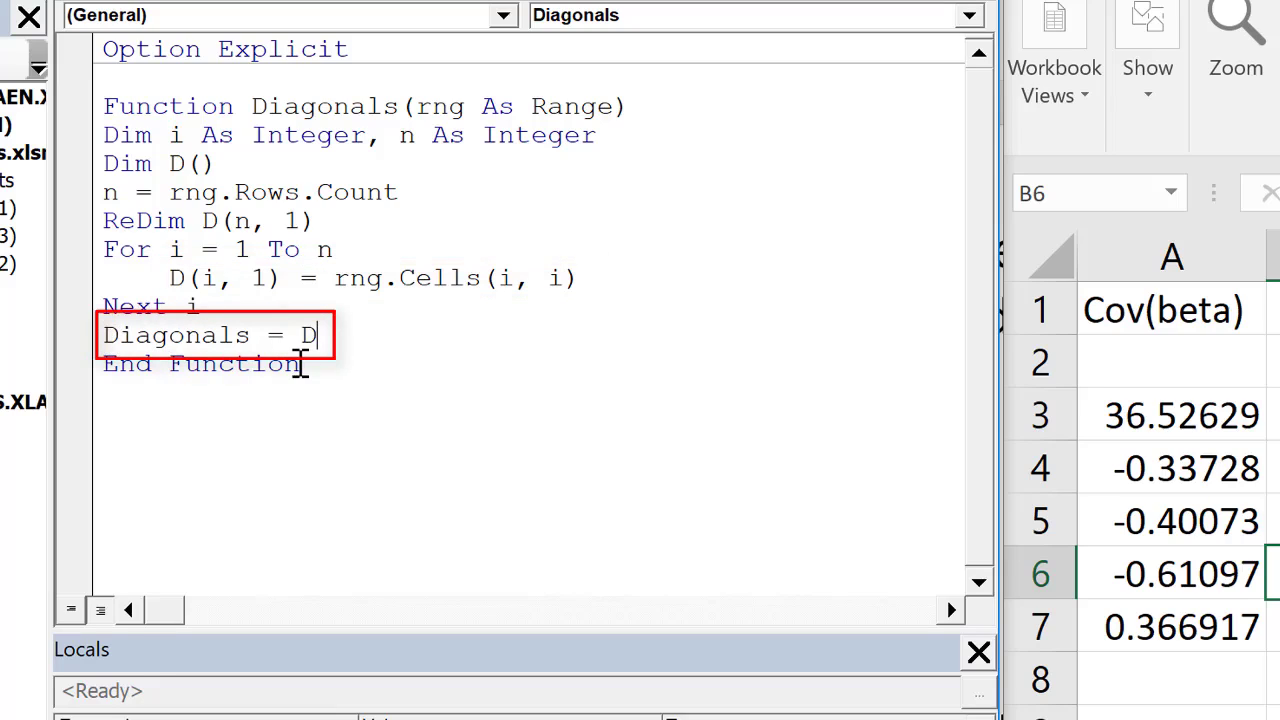
Step: Set a breakpoint on the row-count line and enter =Diagonals(A3:E7) as an array formula in B9:B13
{"action": "left_click", "coordinate": [73, 192]}
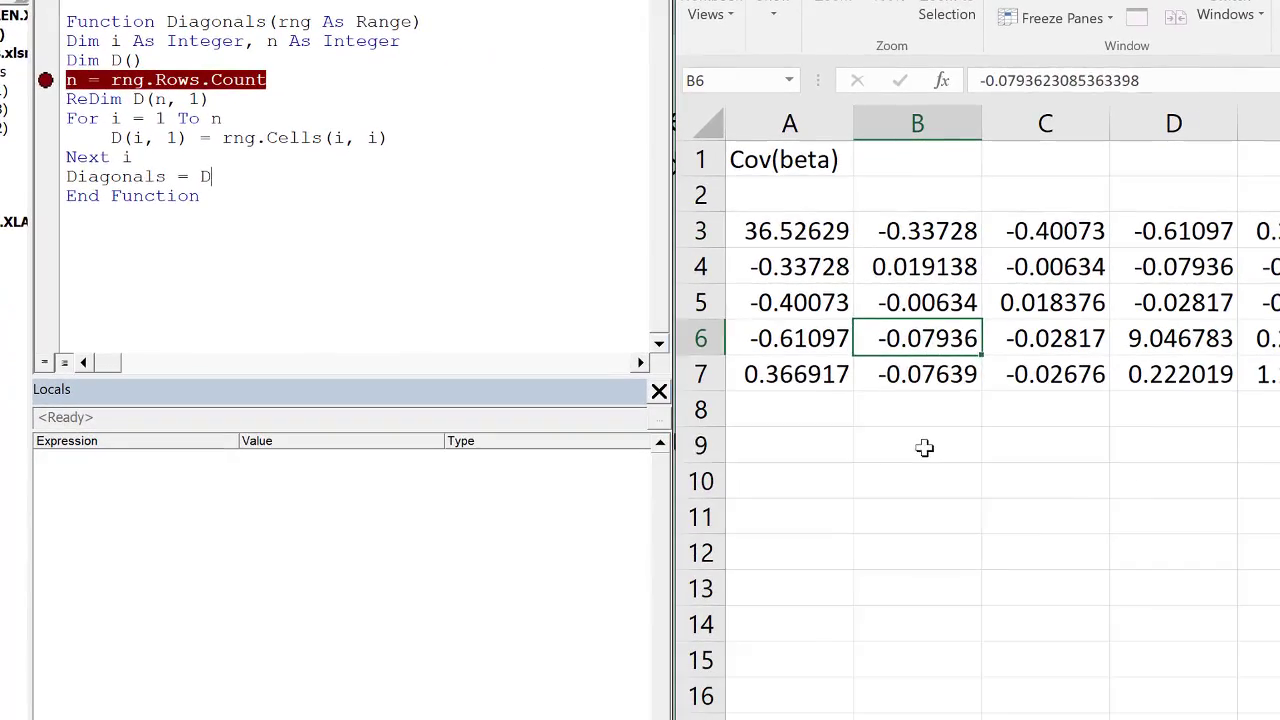
{"action": "left_click_drag", "start_coordinate": [924, 448], "coordinate": [940, 588]}
{"action": "type", "text": "="}
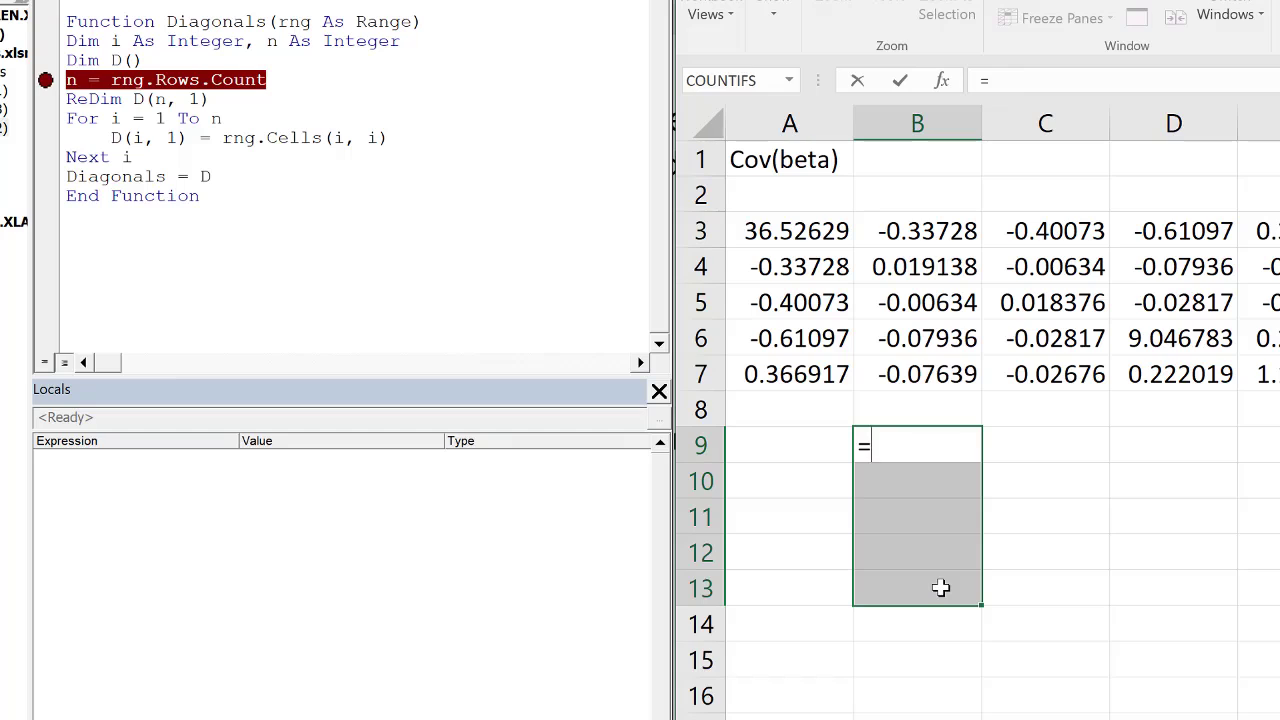
{"action": "type", "text": "Diago"}
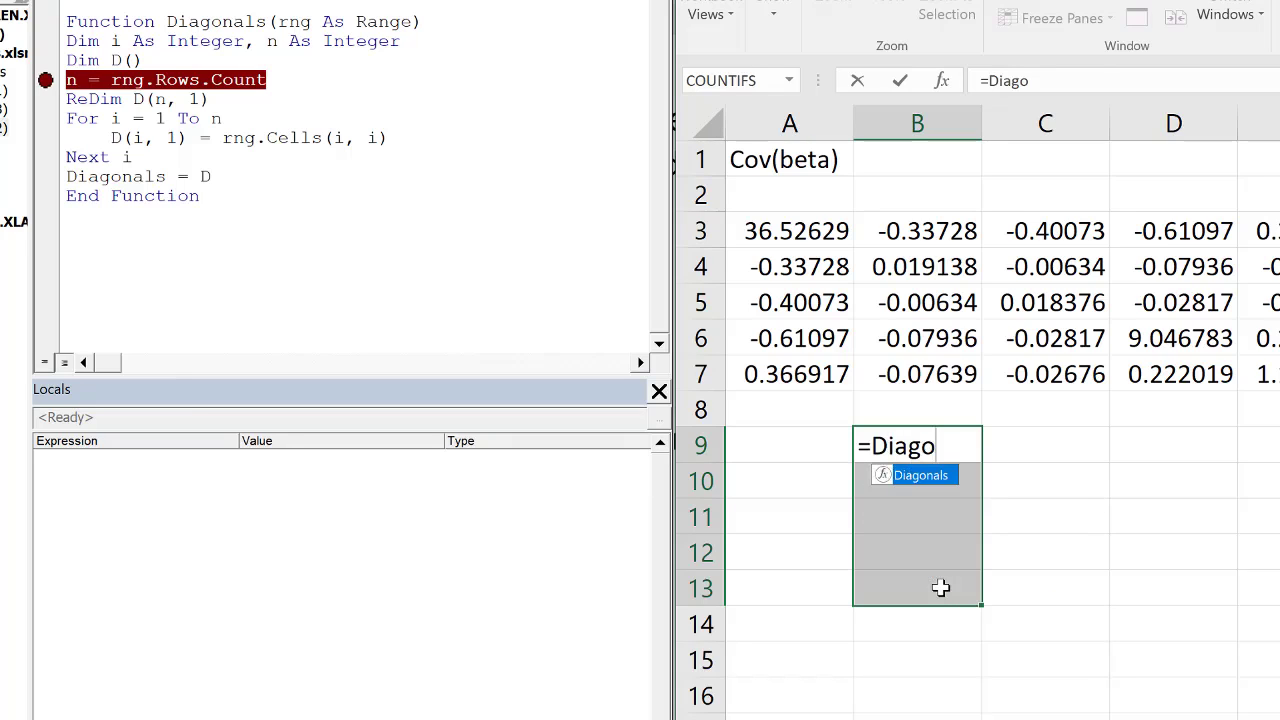
{"action": "type", "text": "a"}
{"action": "key", "text": "BackSpace"}
{"action": "type", "text": "nals"}
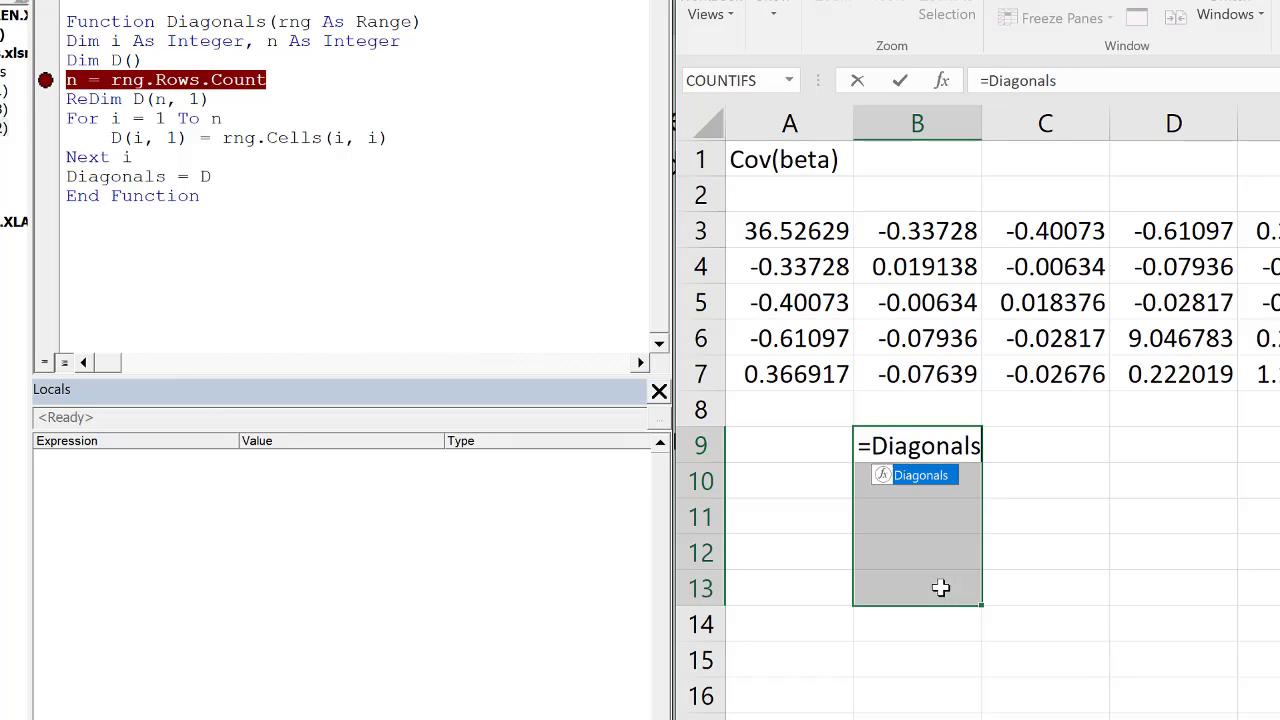
{"action": "type", "text": "("}
{"action": "left_click_drag", "start_coordinate": [786, 224], "coordinate": [1252, 370]}
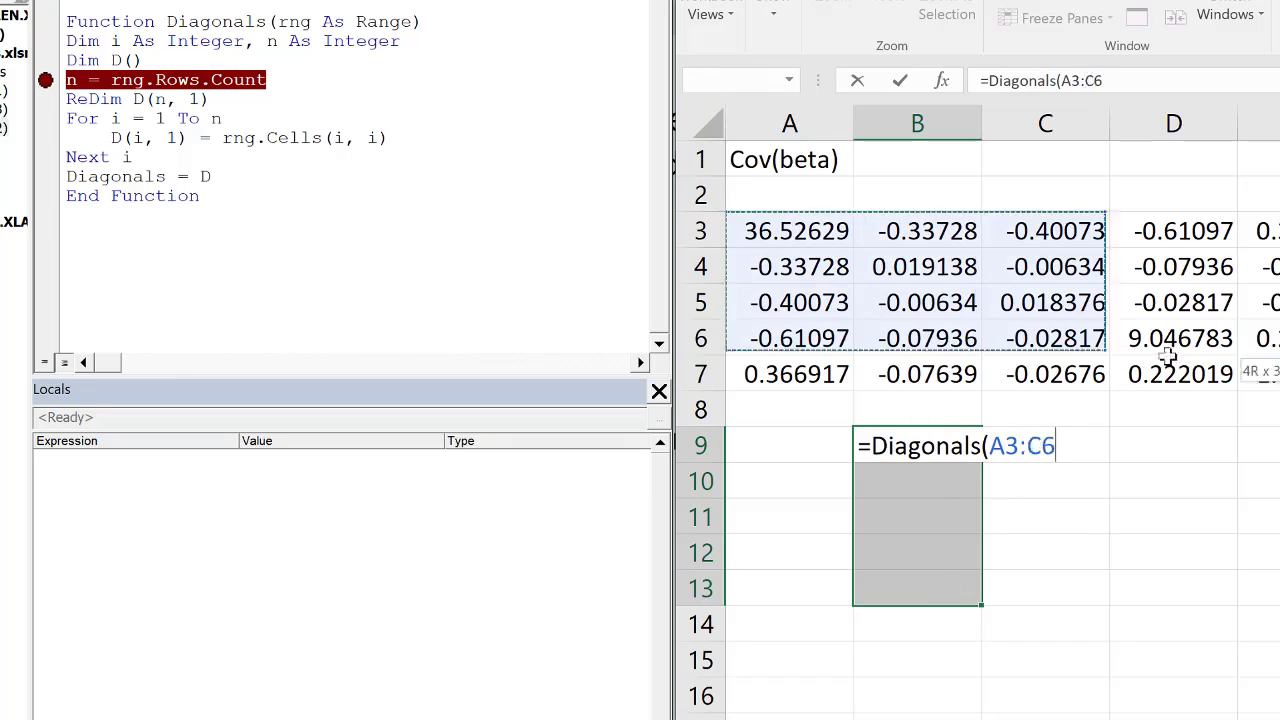
{"action": "type", "text": ")"}
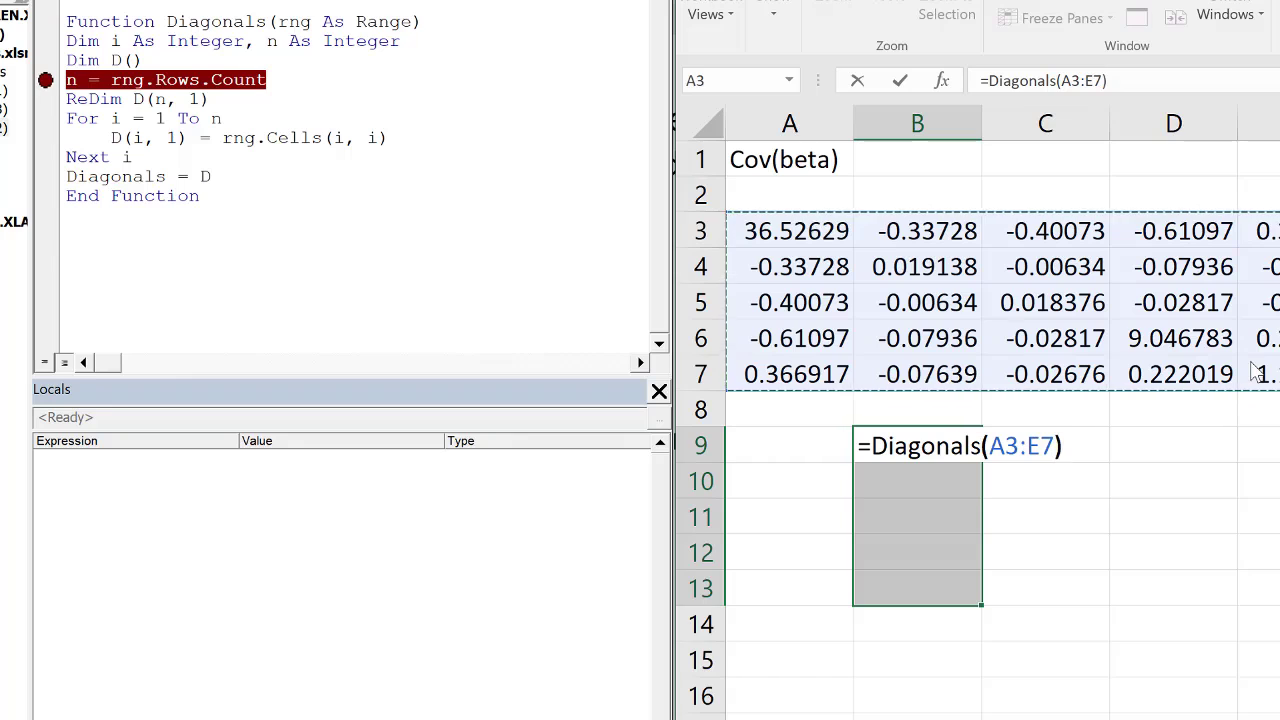
{"action": "key", "text": "ctrl+shift+Return"}
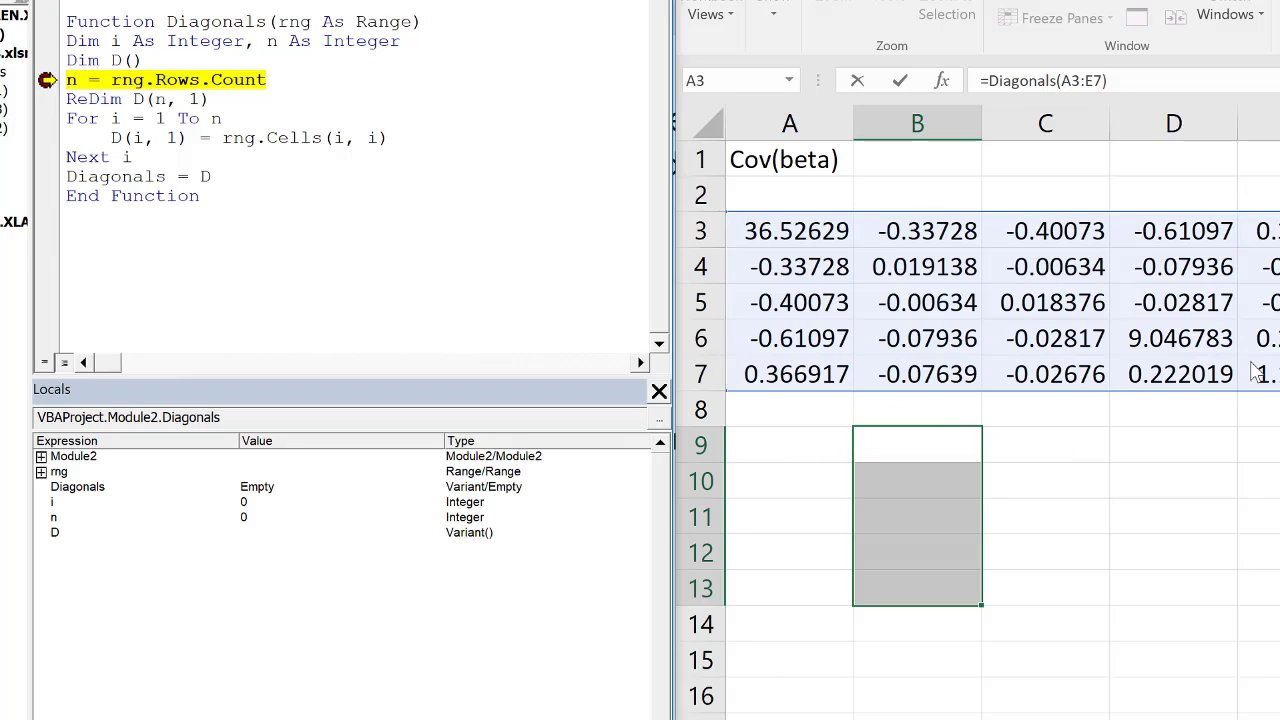
Step: Step through the first loop pass with F8 and expand D in Locals, showing 0-to-5 by 0-to-1 bounds
{"action": "key", "text": "F8"}
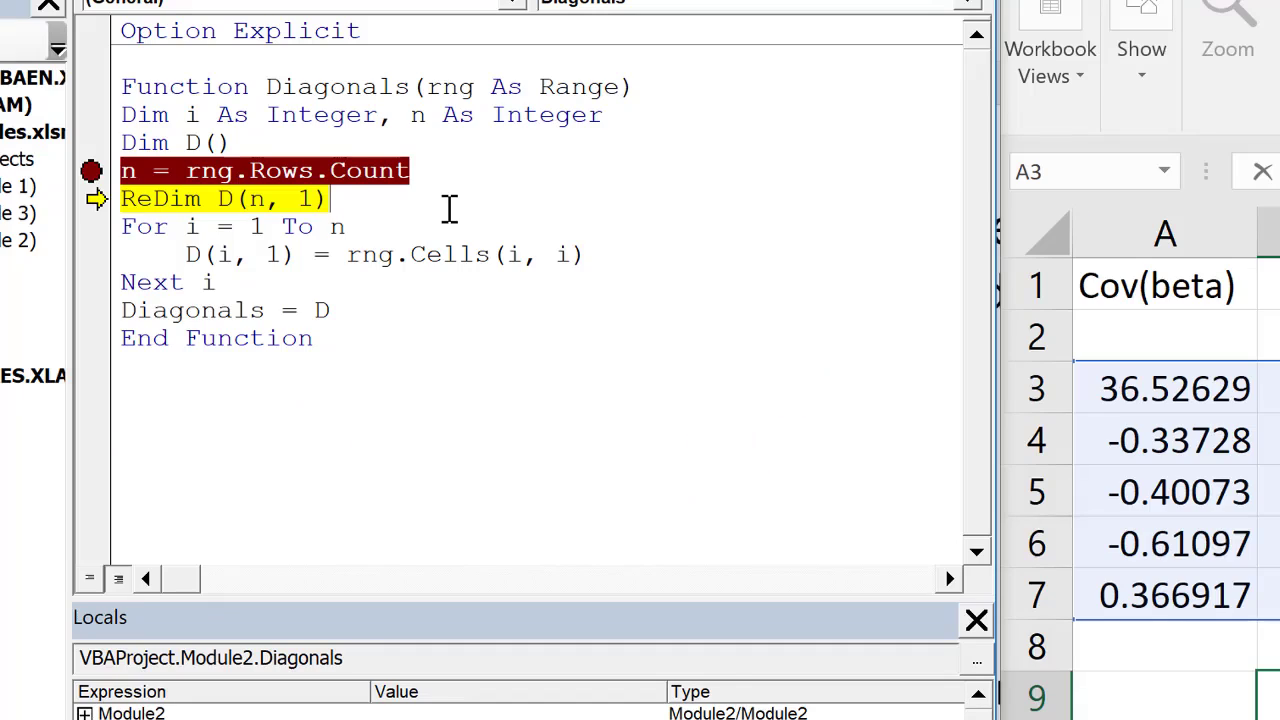
{"action": "key", "text": "F8"}
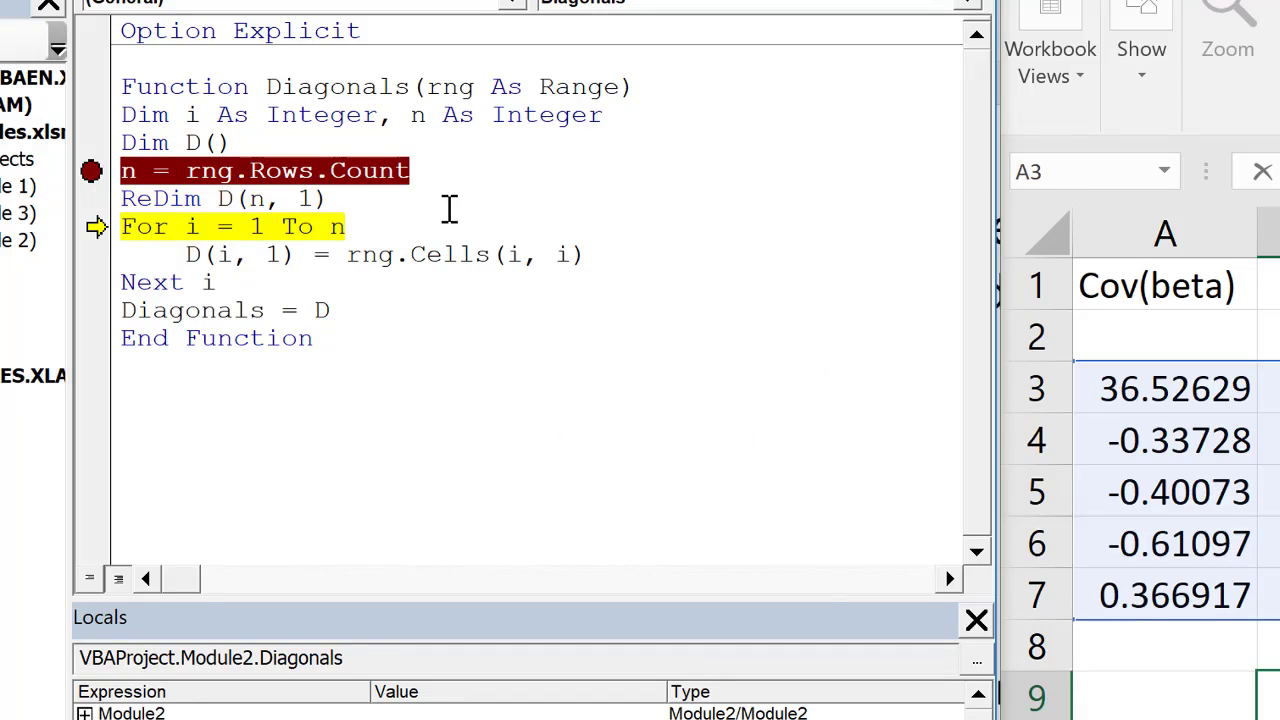
{"action": "key", "text": "F8"}
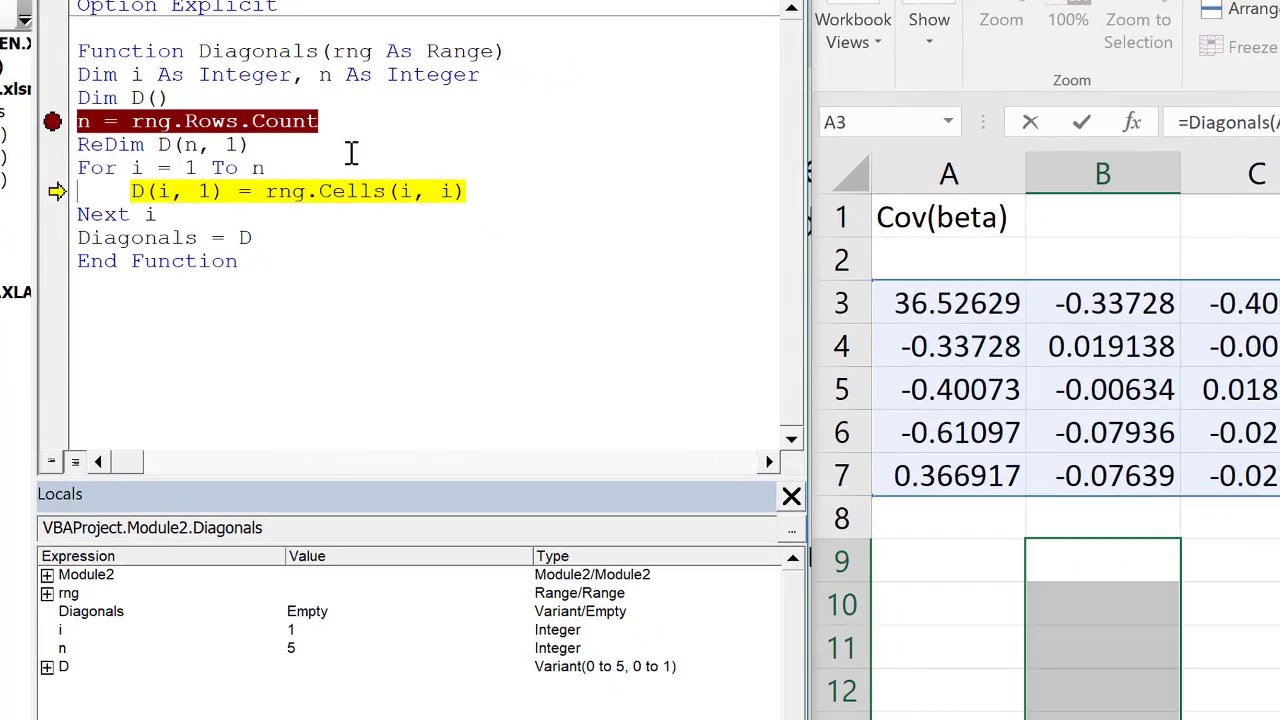
{"action": "key", "text": "F8"}
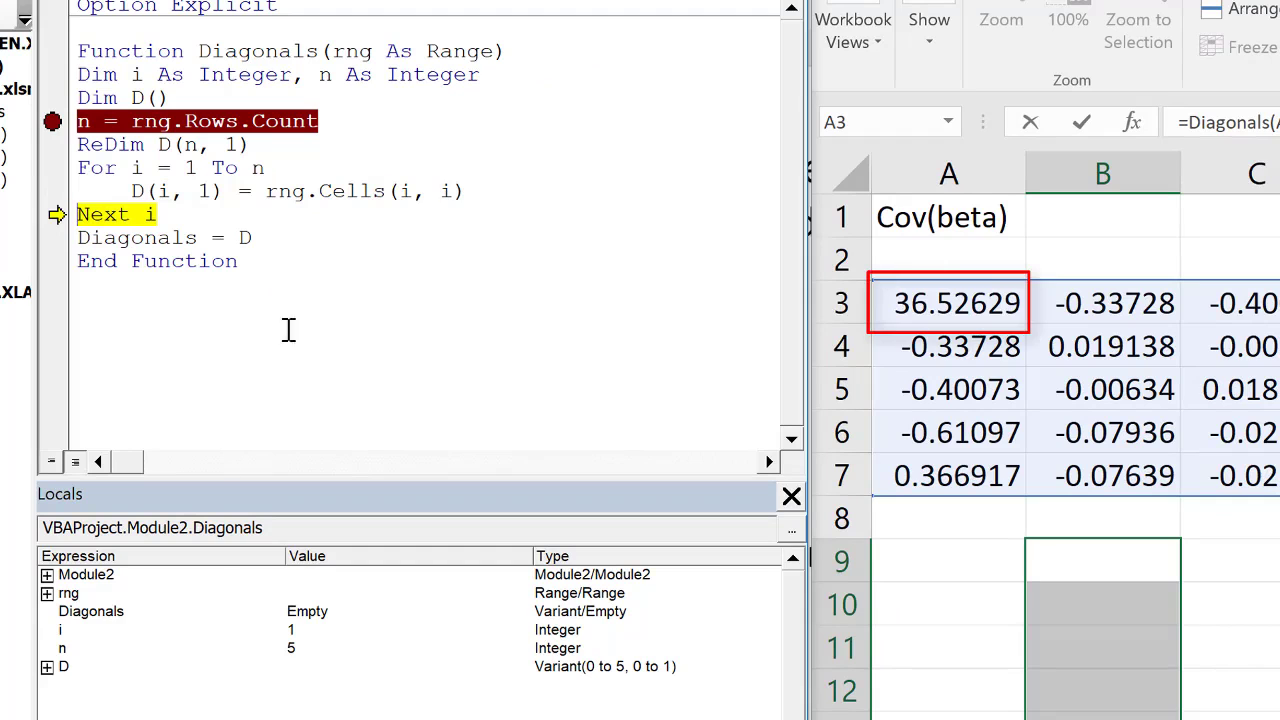
{"action": "left_click", "coordinate": [47, 666]}
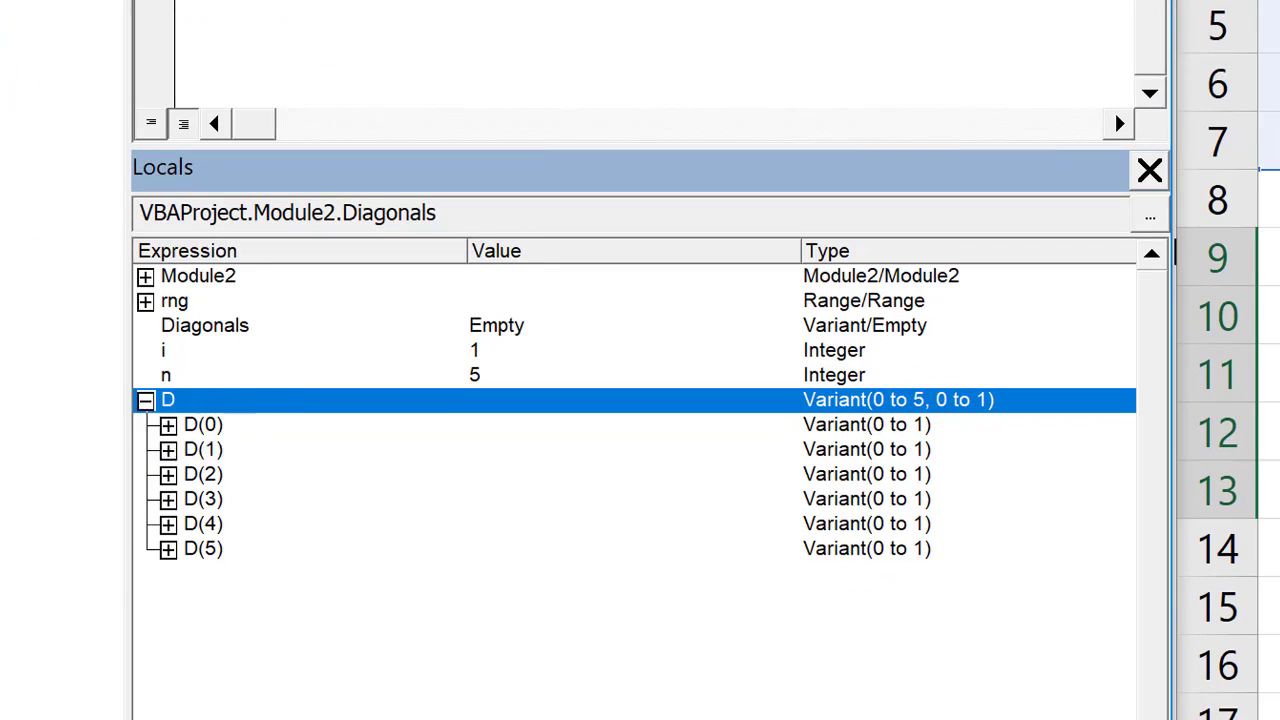
Step: Finish the run, add Option Base 1 at the module top, and rerun past the ReDim line
{"action": "key", "text": "F5"}
{"action": "type", "text": "Option"}
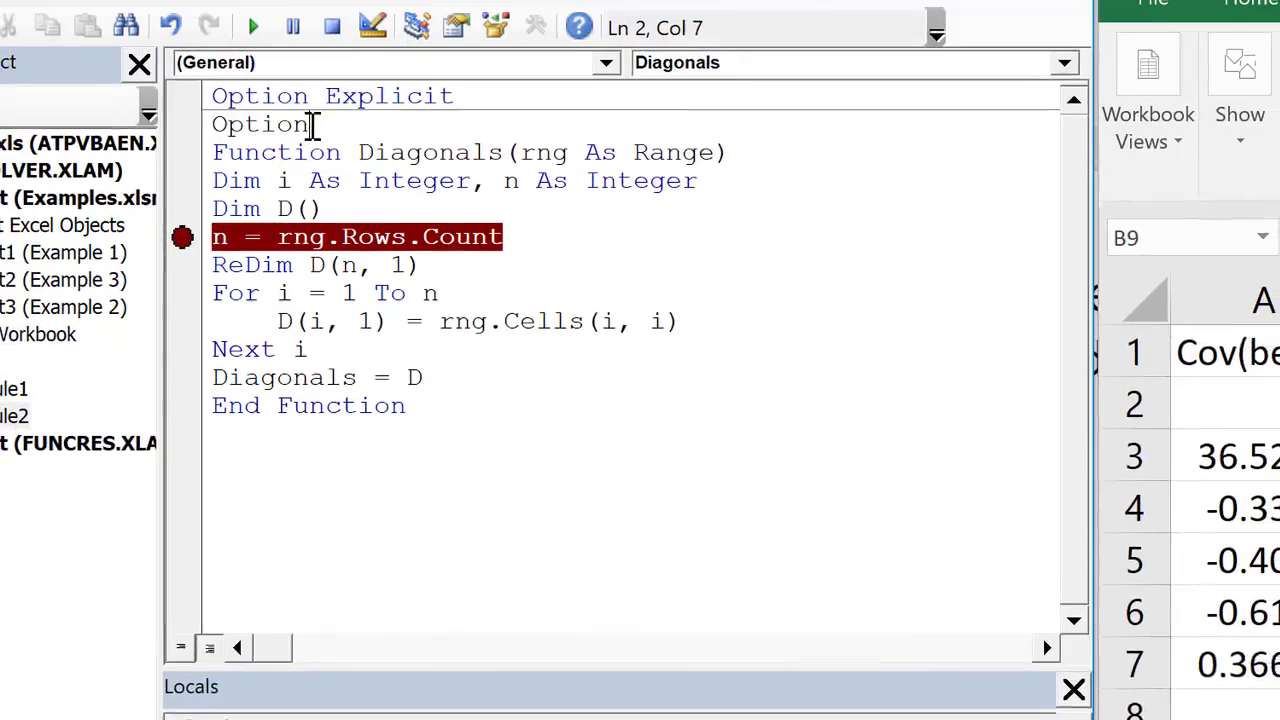
{"action": "type", "text": " Base 1"}
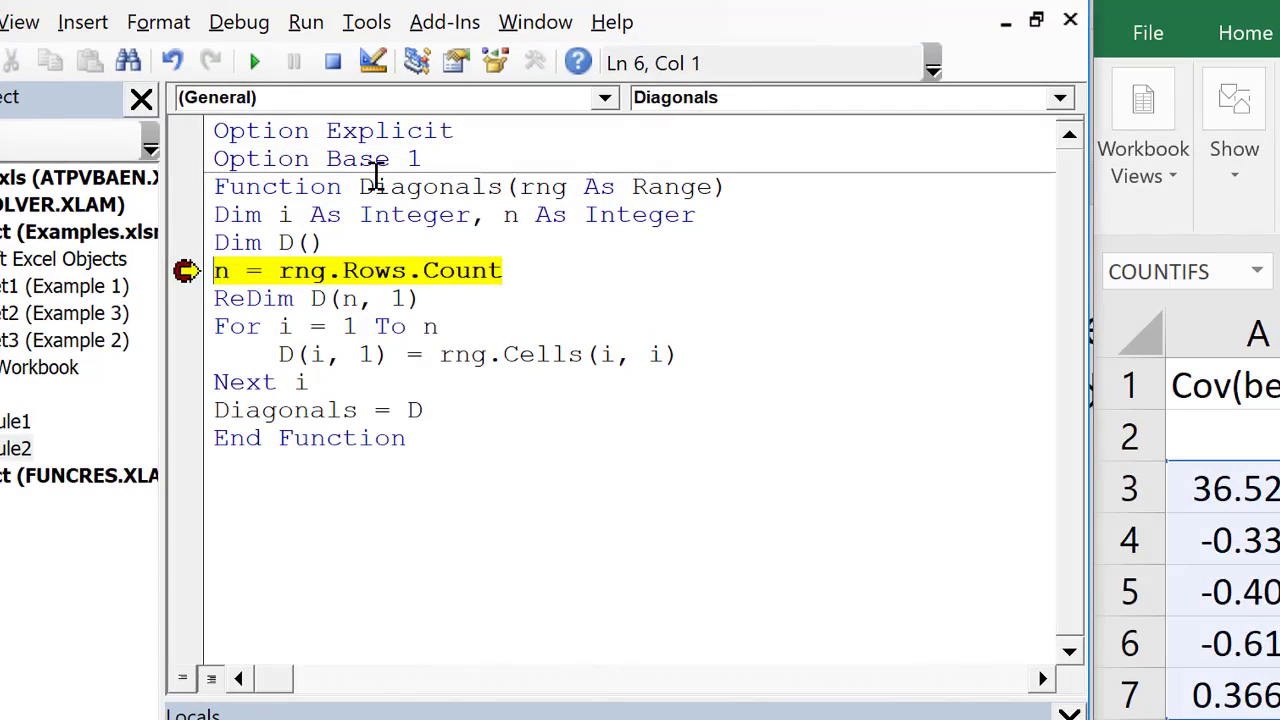
{"action": "key", "text": "F8"}
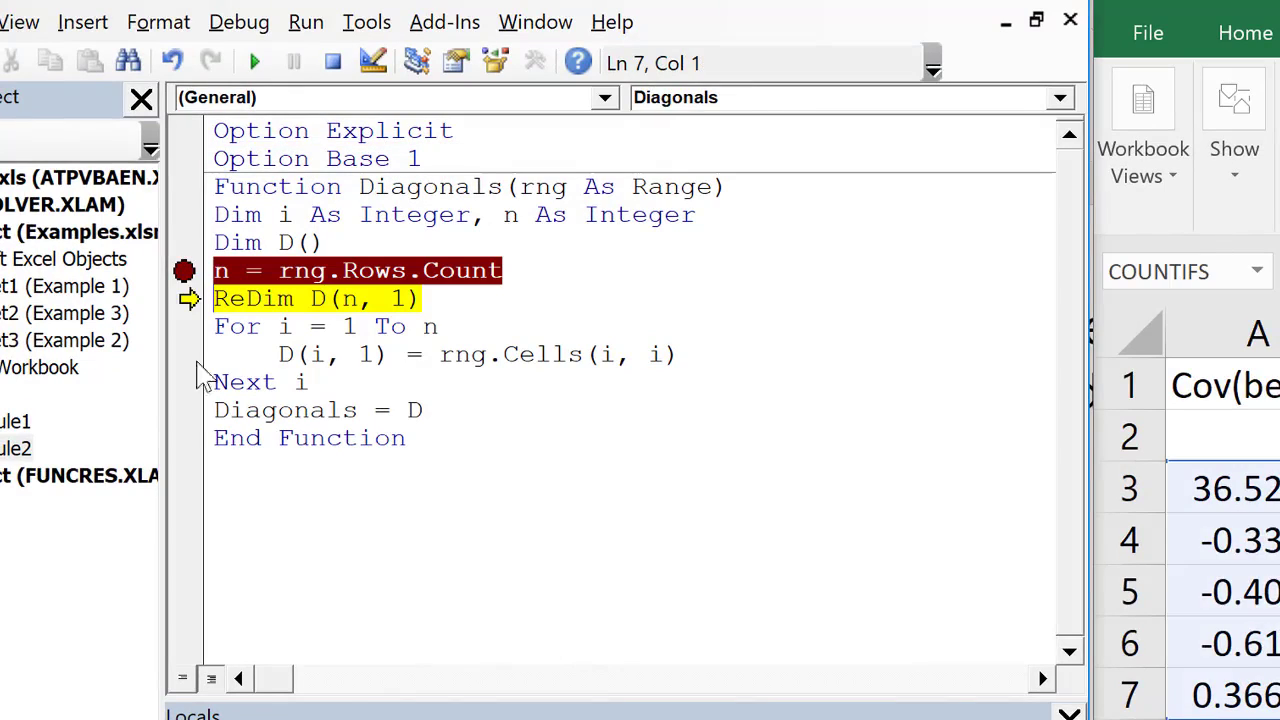
{"action": "key", "text": "F8"}
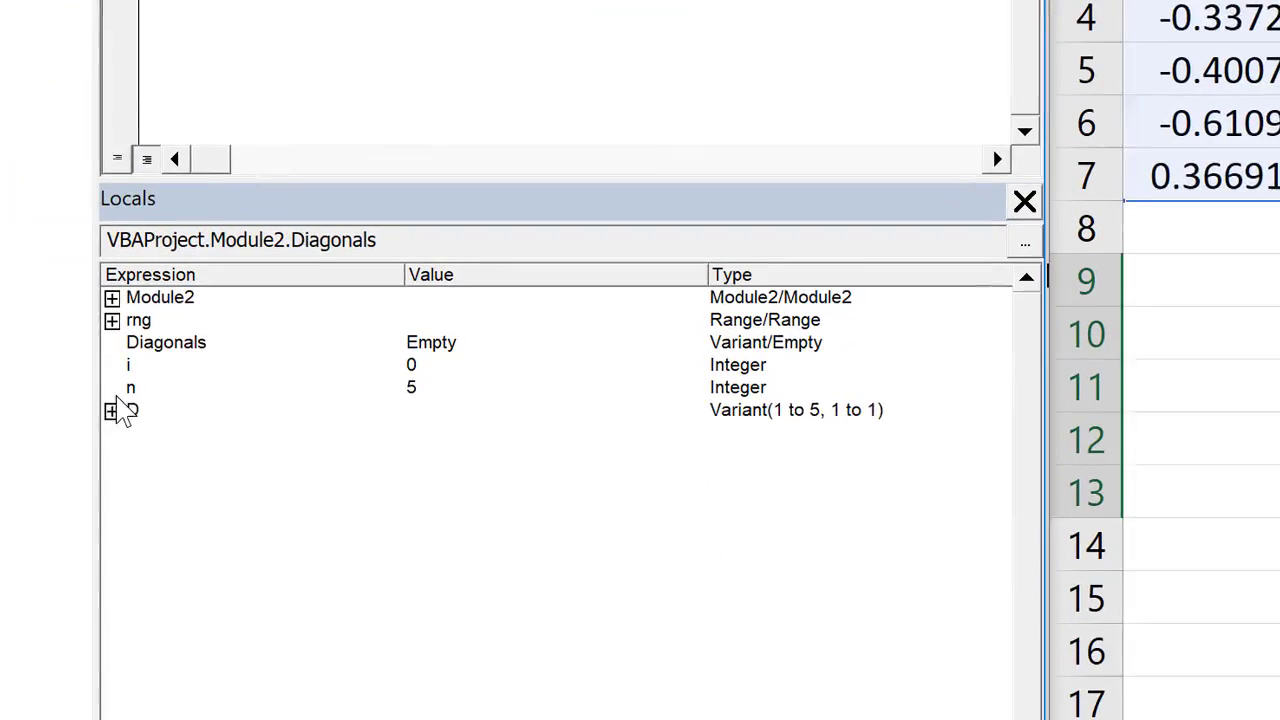
Step: Step through the loop while expanding D and rows D(1)–D(3) in Locals to confirm the diagonal values
{"action": "left_click", "coordinate": [111, 399]}
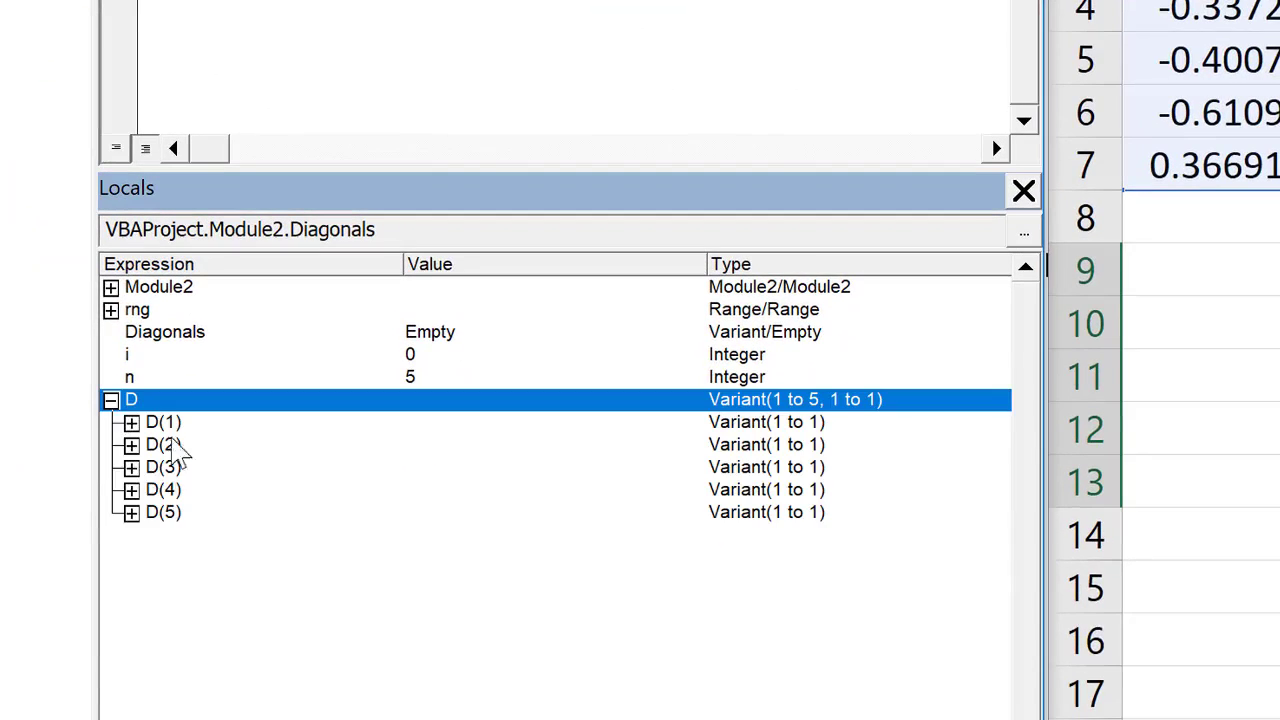
{"action": "key", "text": "F8"}
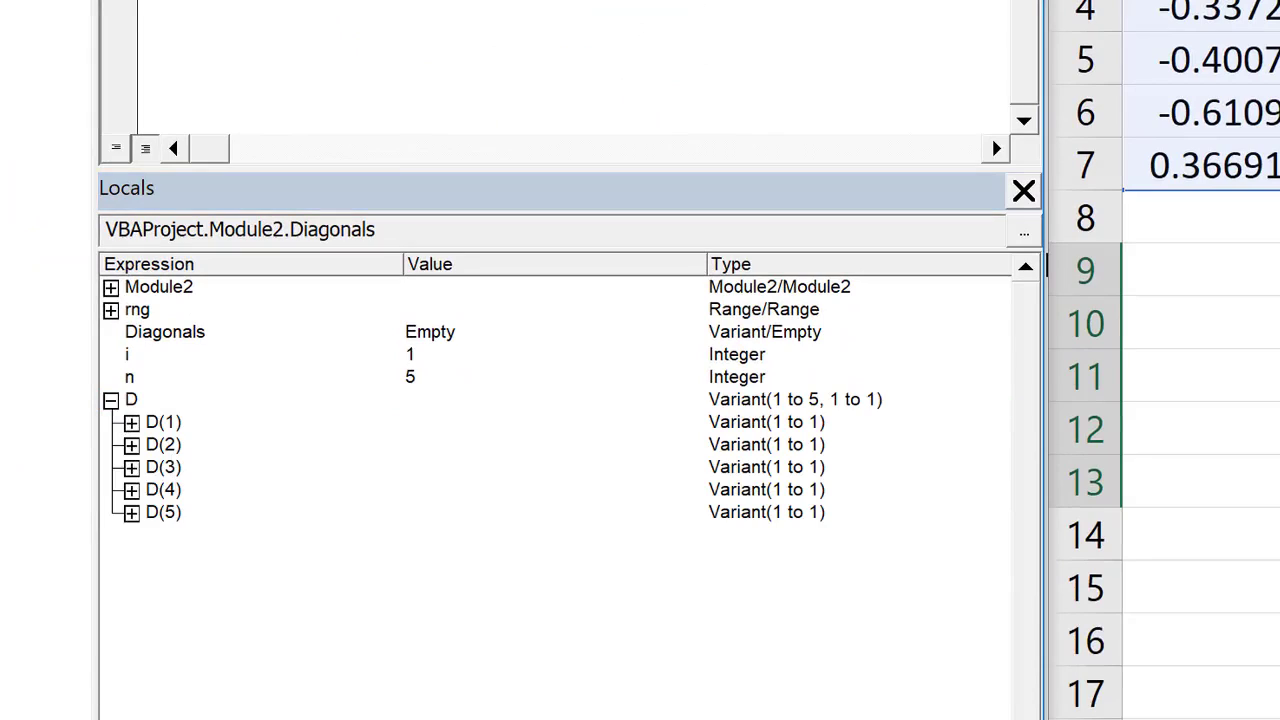
{"action": "key", "text": "F8"}
{"action": "key", "text": "F8"}
{"action": "key", "text": "F8"}
{"action": "left_click", "coordinate": [131, 422]}
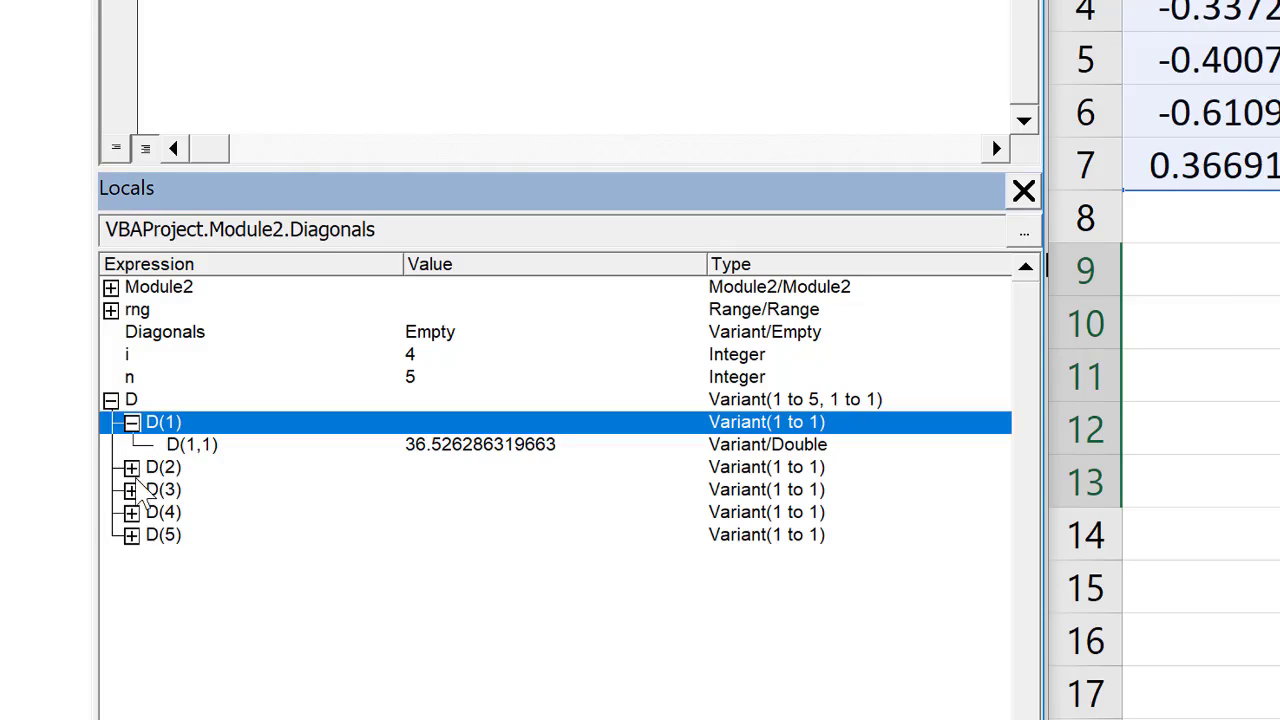
{"action": "left_click", "coordinate": [131, 467]}
{"action": "left_click", "coordinate": [131, 512]}
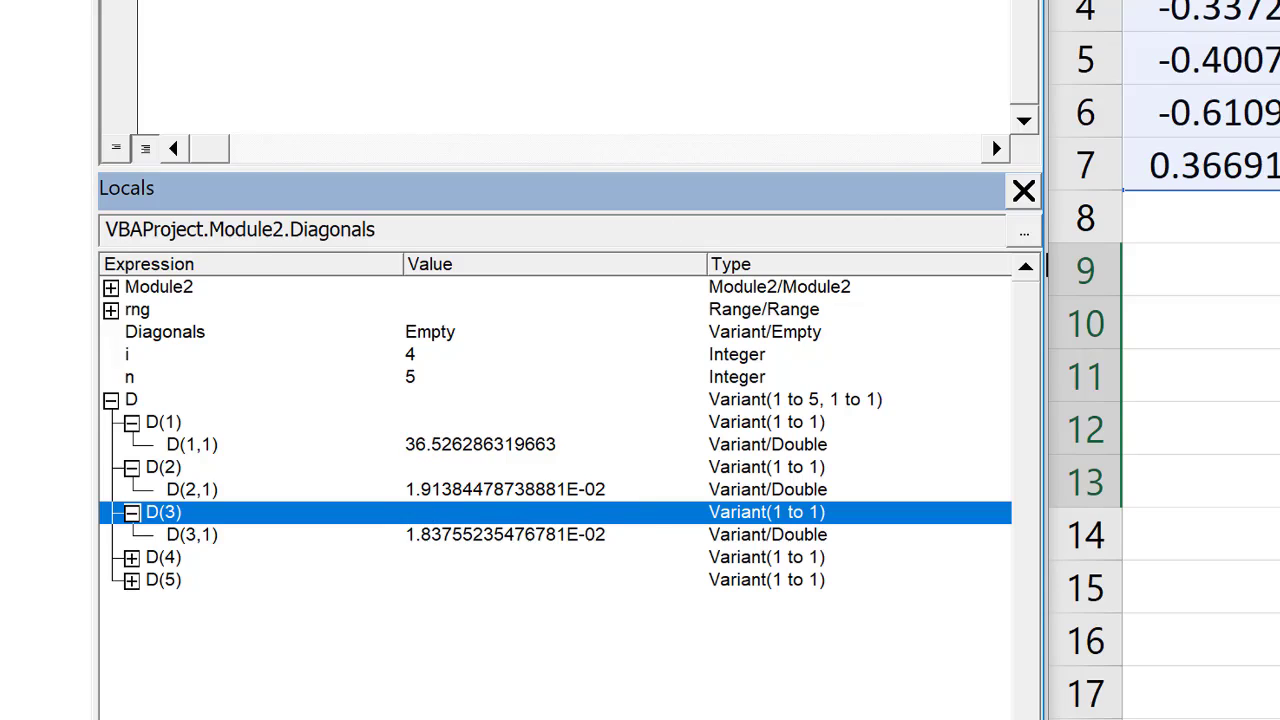
{"action": "key", "text": "F8"}
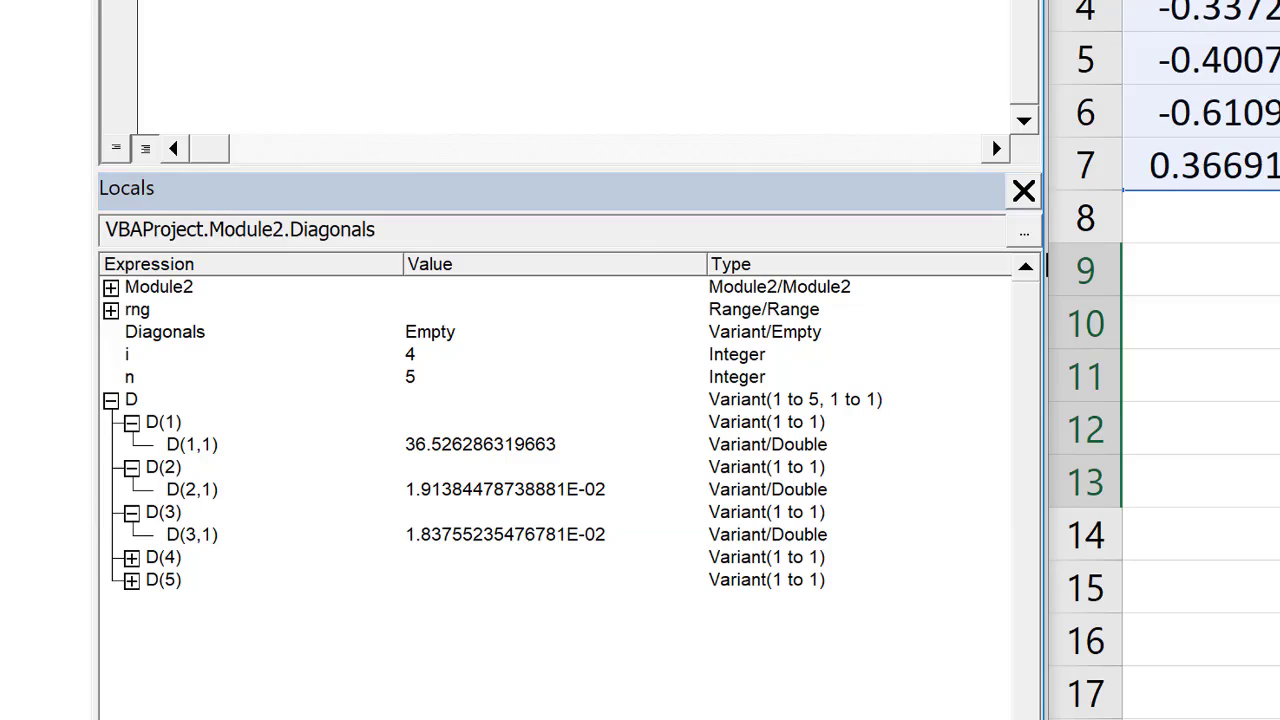